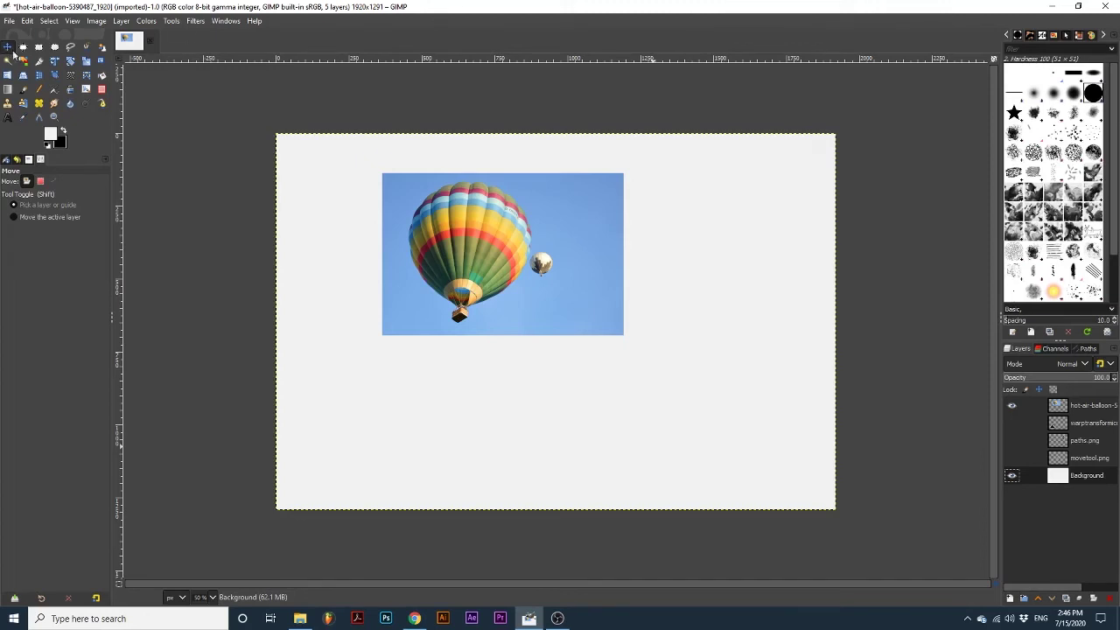
Activate the Alignment tool in the toolbox.
click(23, 47)
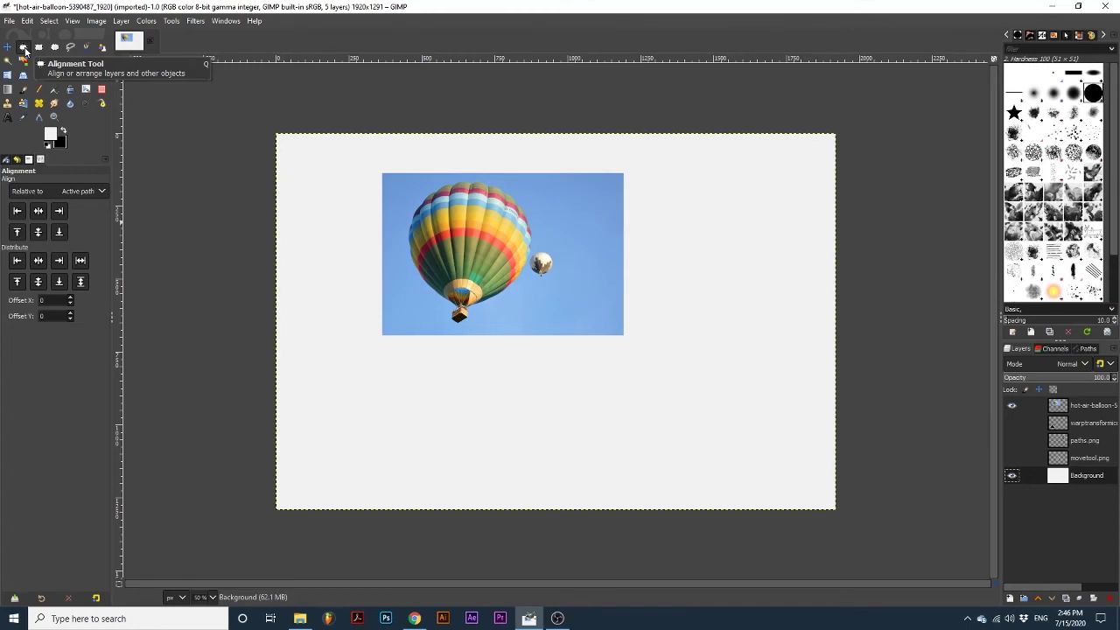
Select the hot-air balloon layer and apply Layer > Crop to Content.
click(1082, 404)
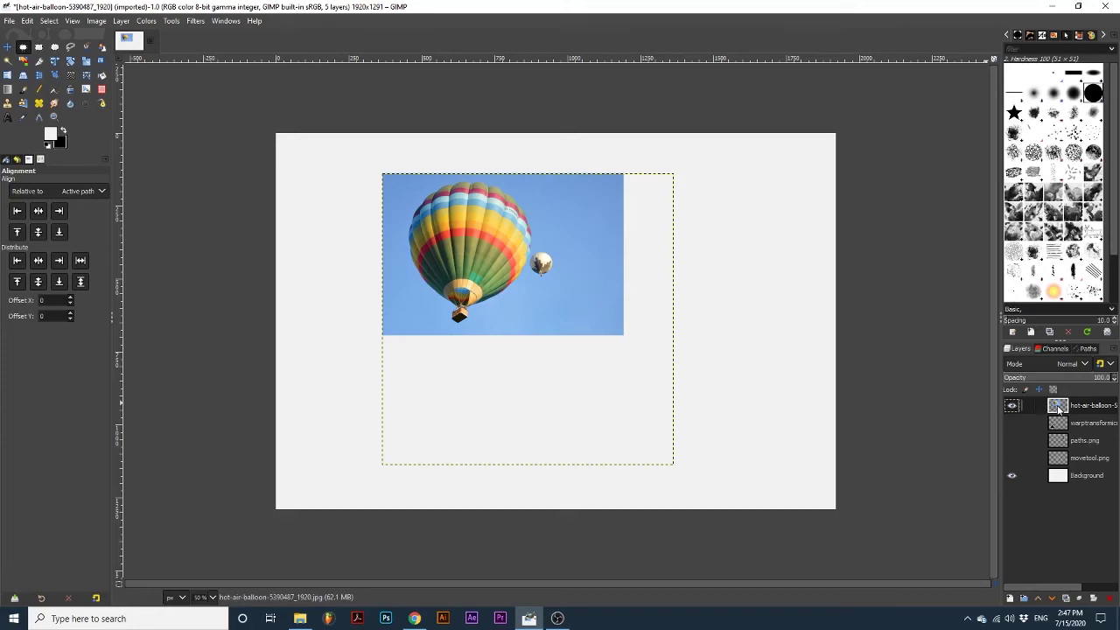
click(121, 21)
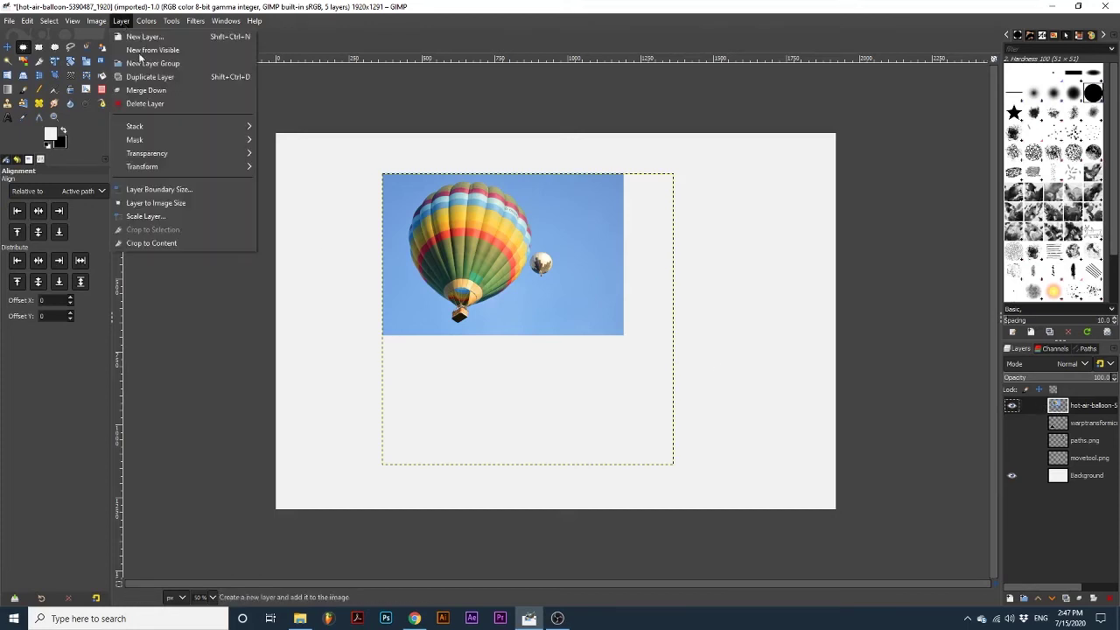
click(191, 243)
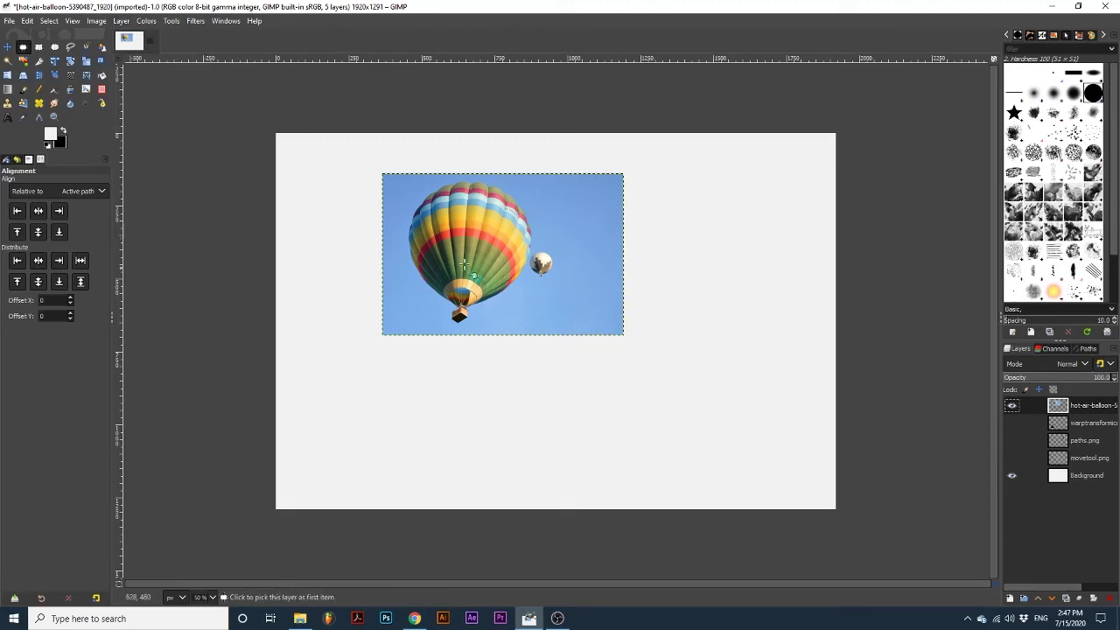
Target the balloon photo, set Relative to Image, and centre it horizontally.
click(487, 228)
click(75, 194)
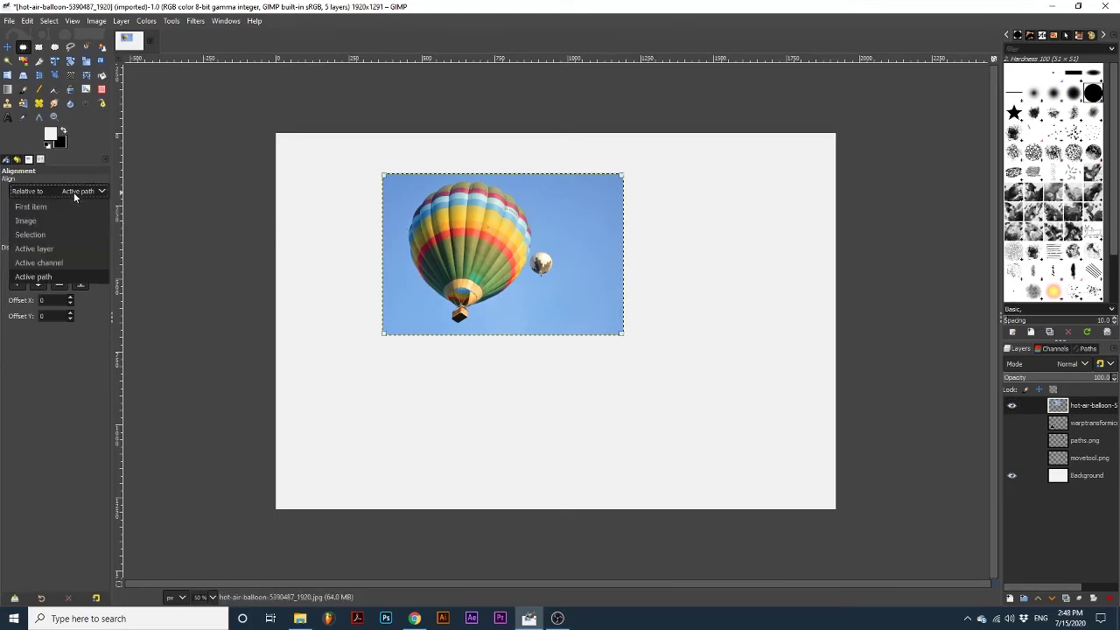
click(67, 220)
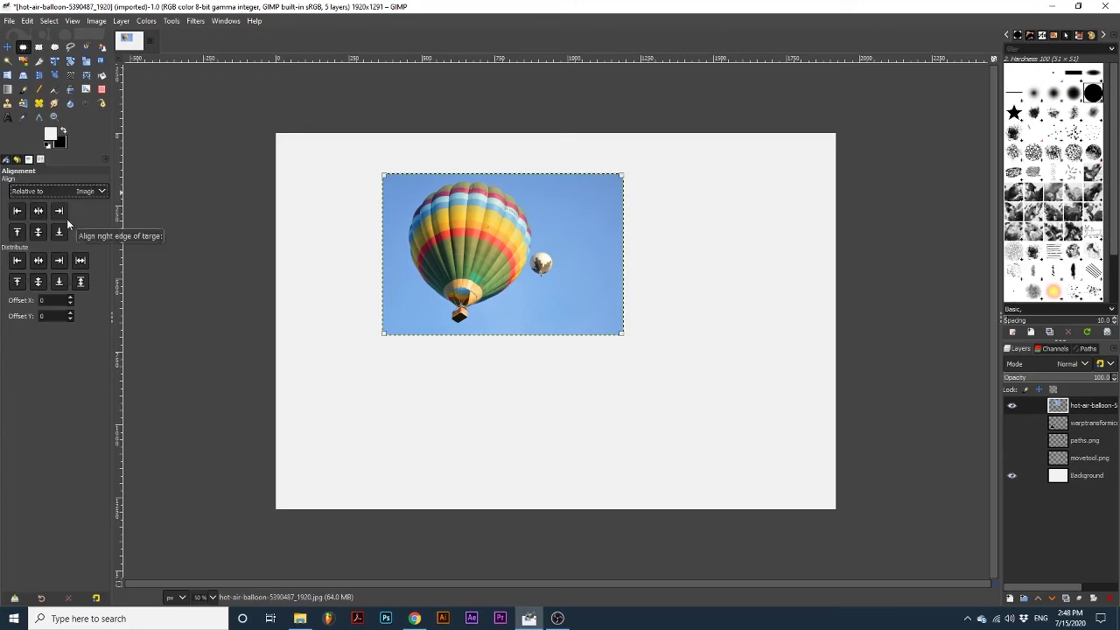
click(39, 211)
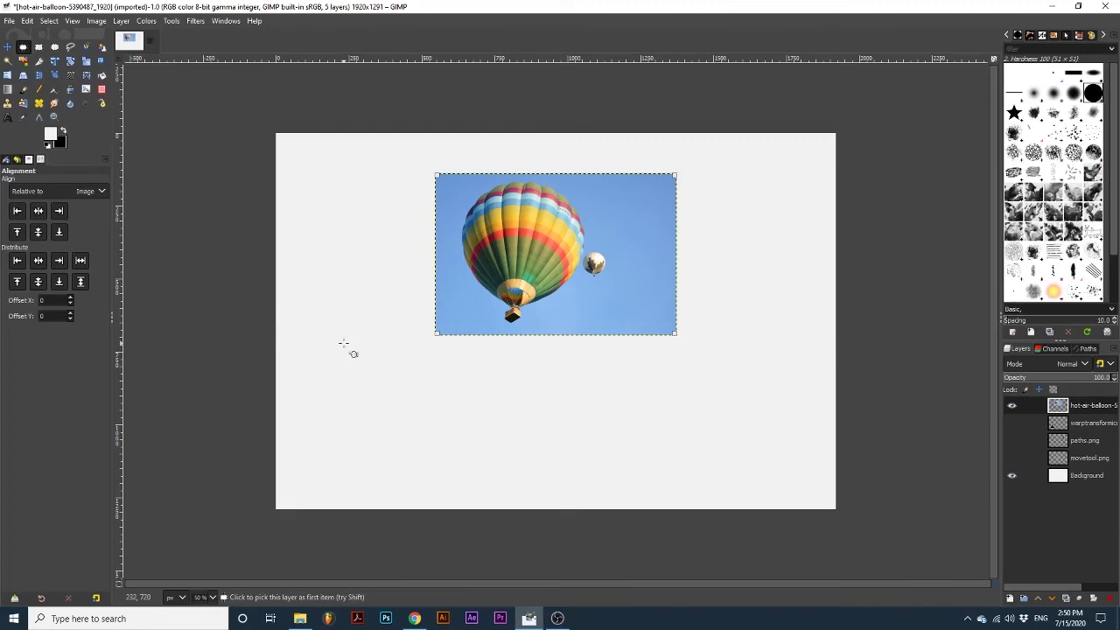
Align the balloon to the left, right, bottom and top edges, then centre and middle it.
click(14, 216)
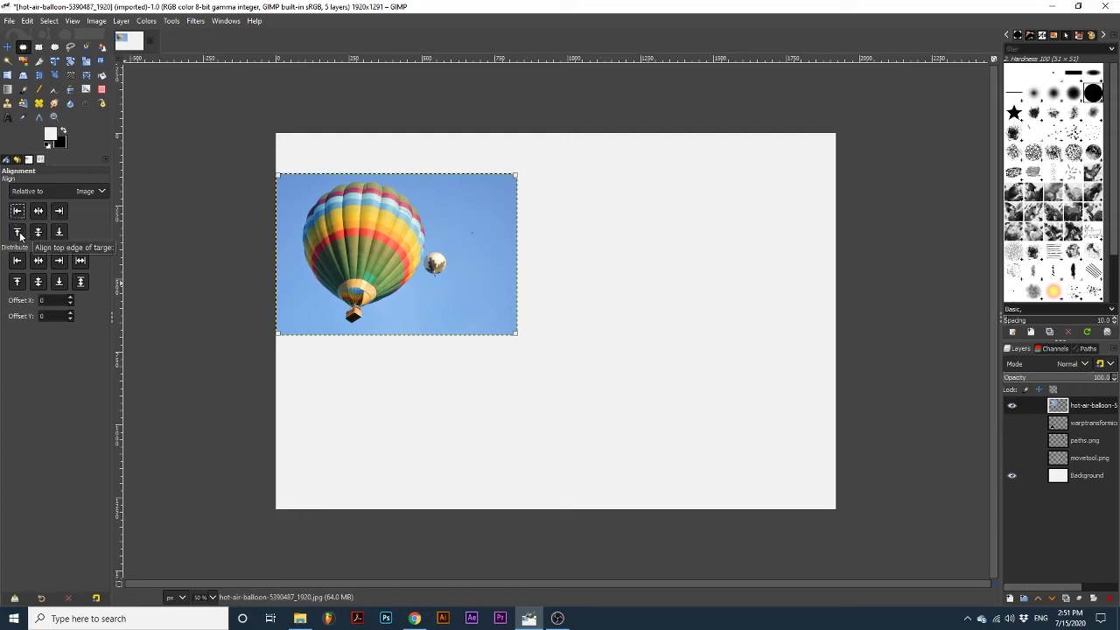
click(59, 211)
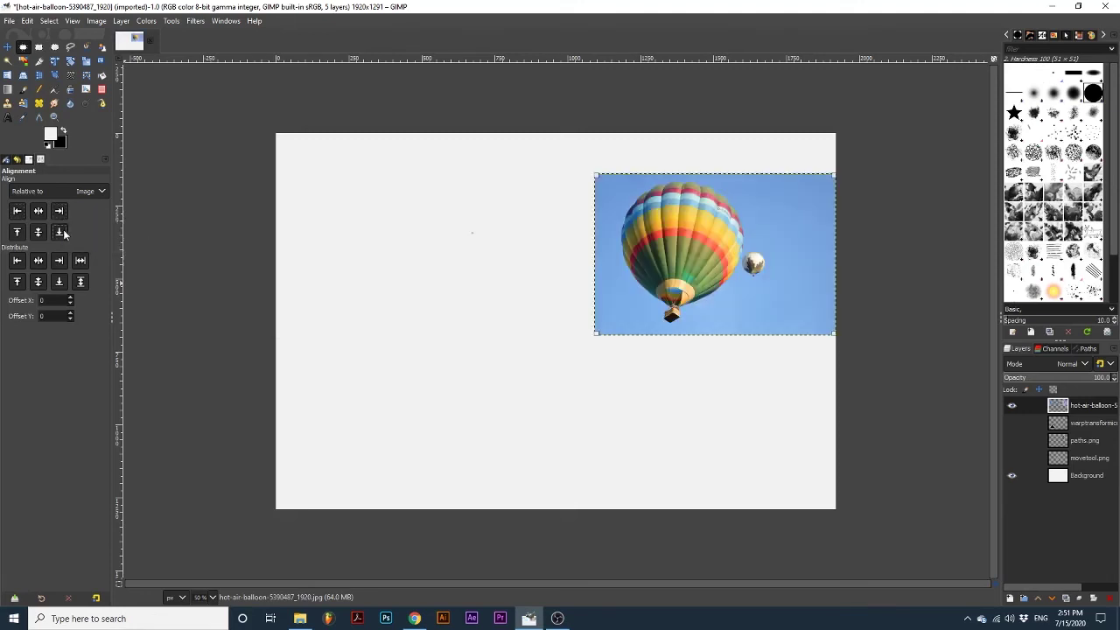
click(63, 232)
click(18, 232)
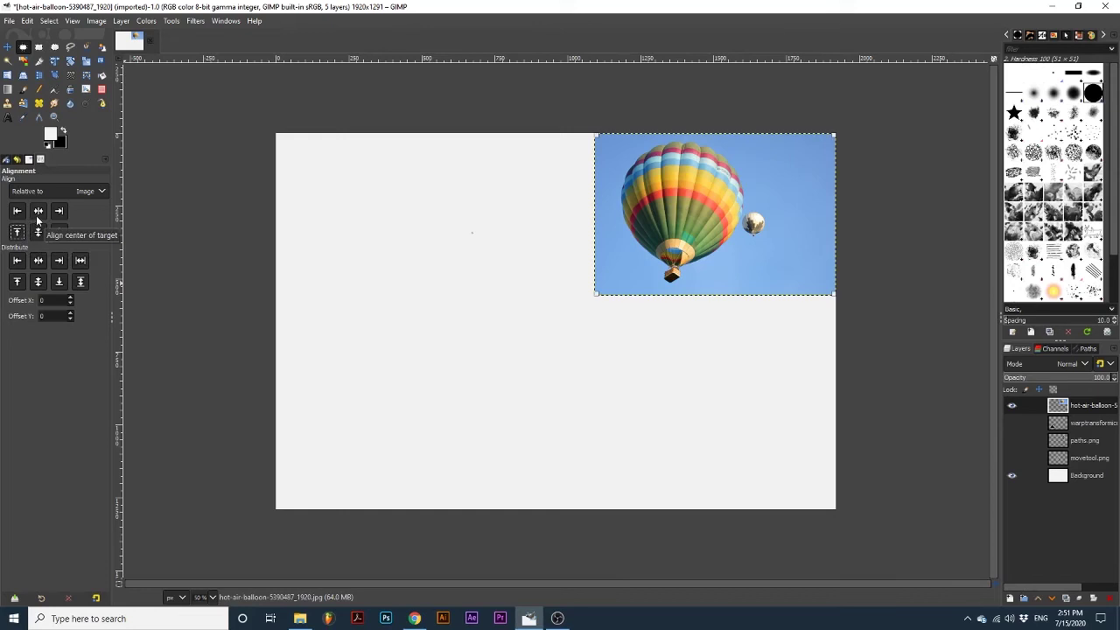
click(38, 214)
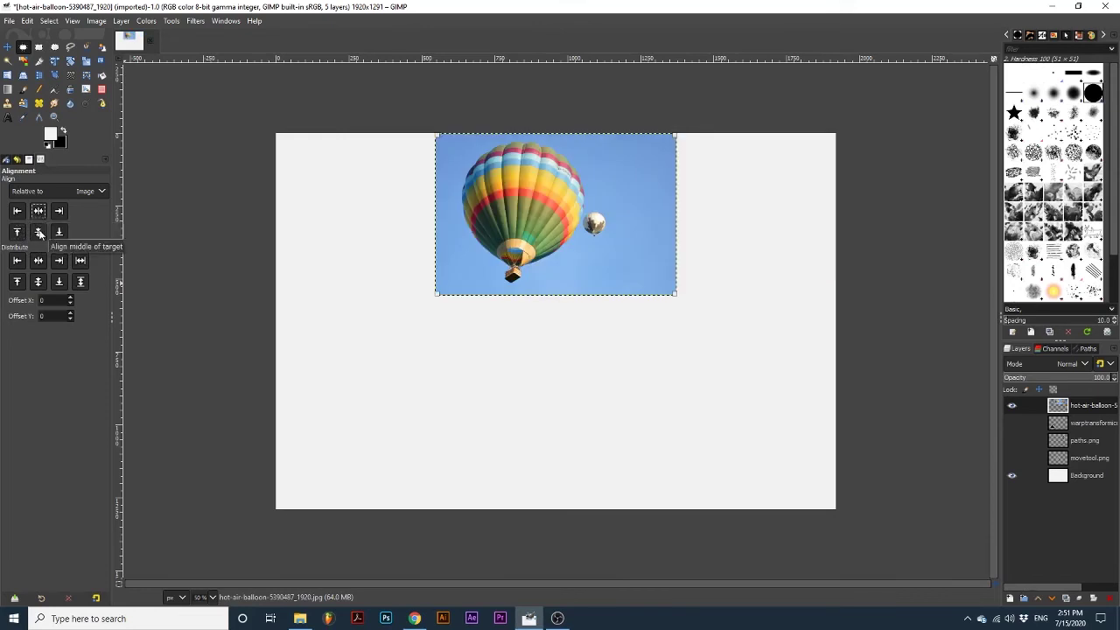
click(38, 233)
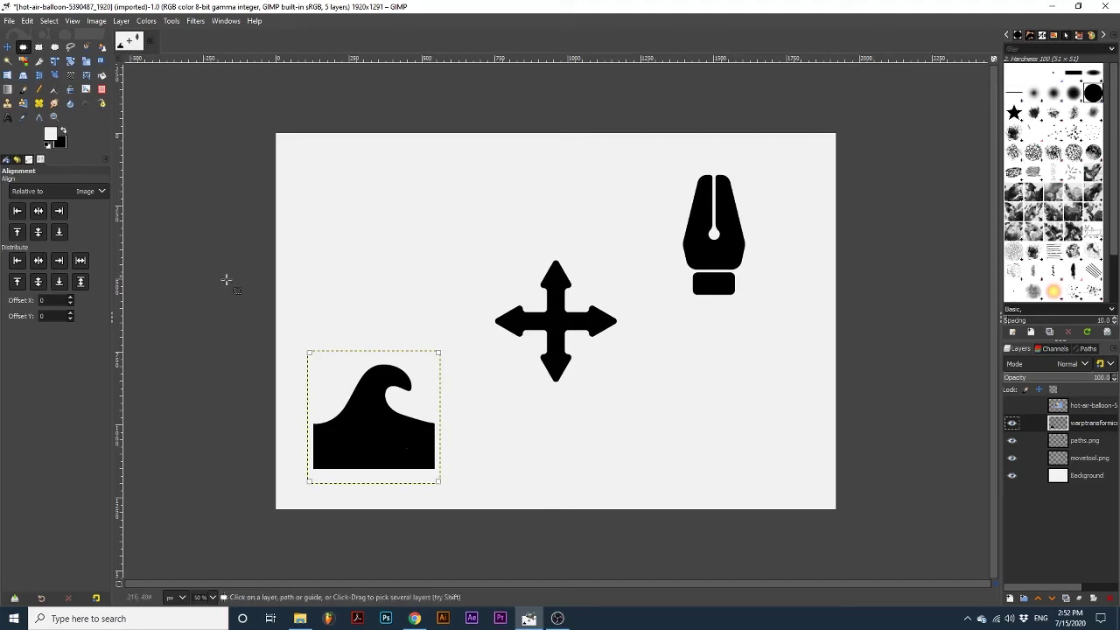
Select the wave, cross and pen icons together as alignment targets.
click(570, 320)
shift+click(708, 251)
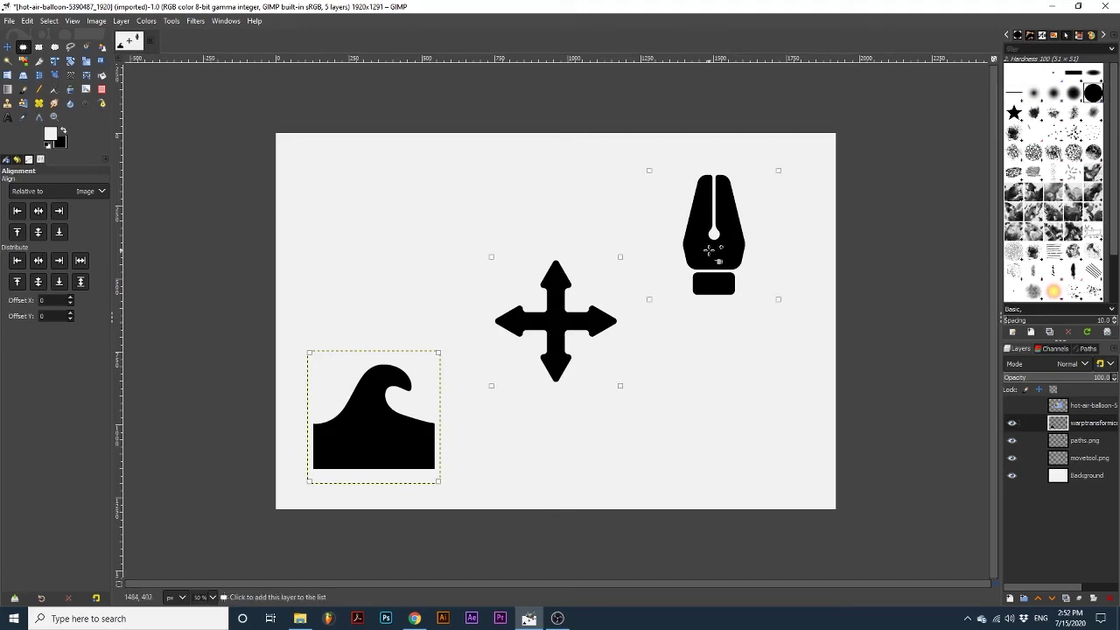
drag(297, 169, 797, 461)
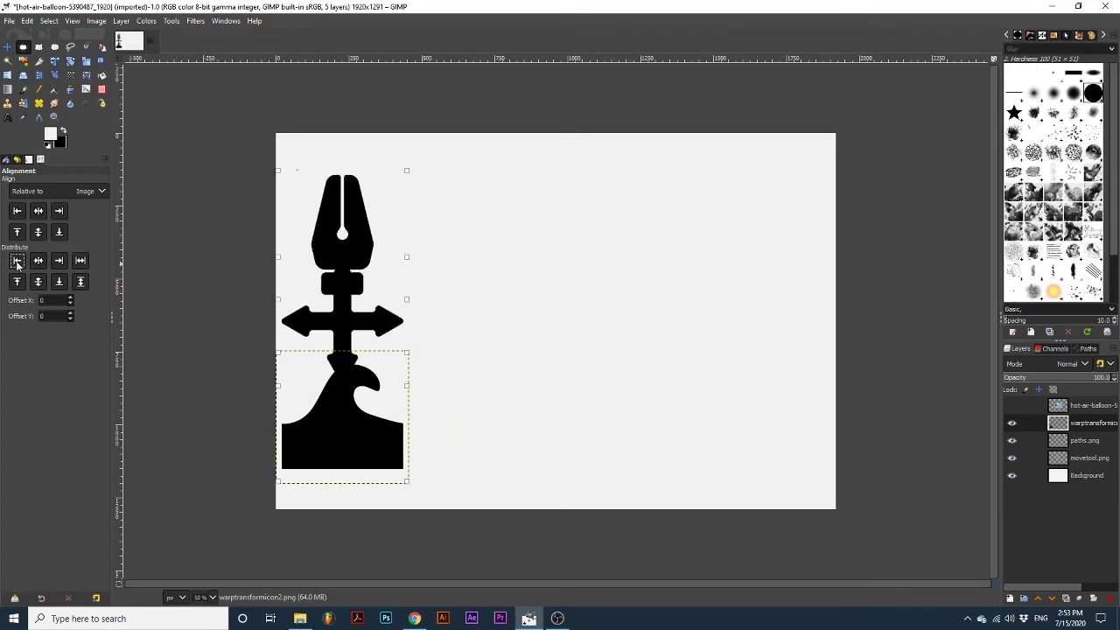
Distribute the icons by top, right, bottom, middle and centre edges.
click(17, 280)
click(60, 263)
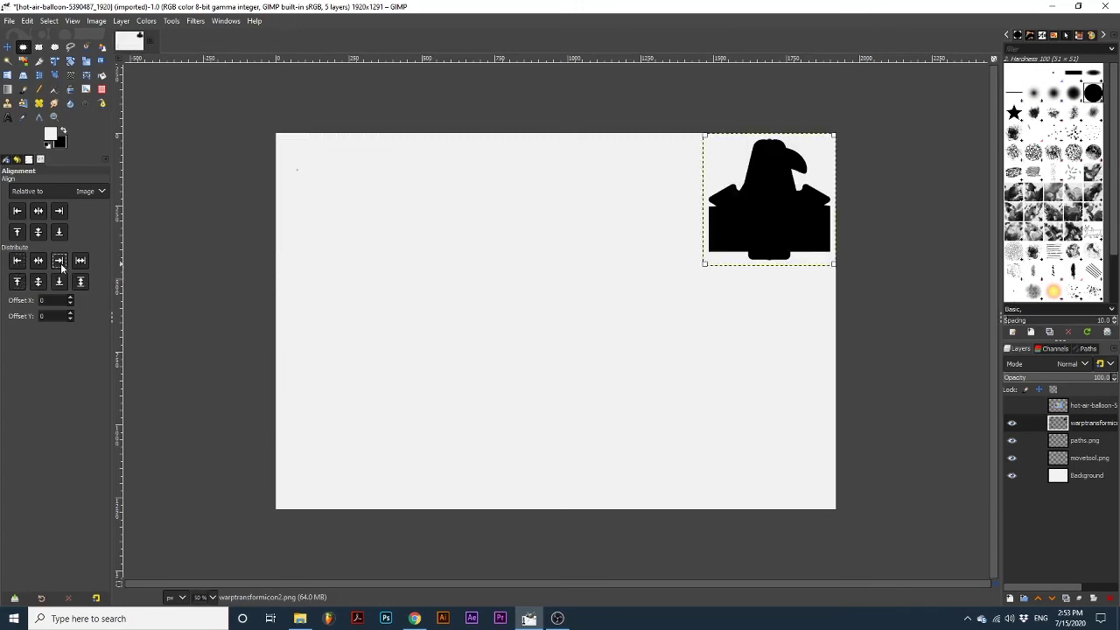
click(59, 280)
click(38, 281)
click(38, 261)
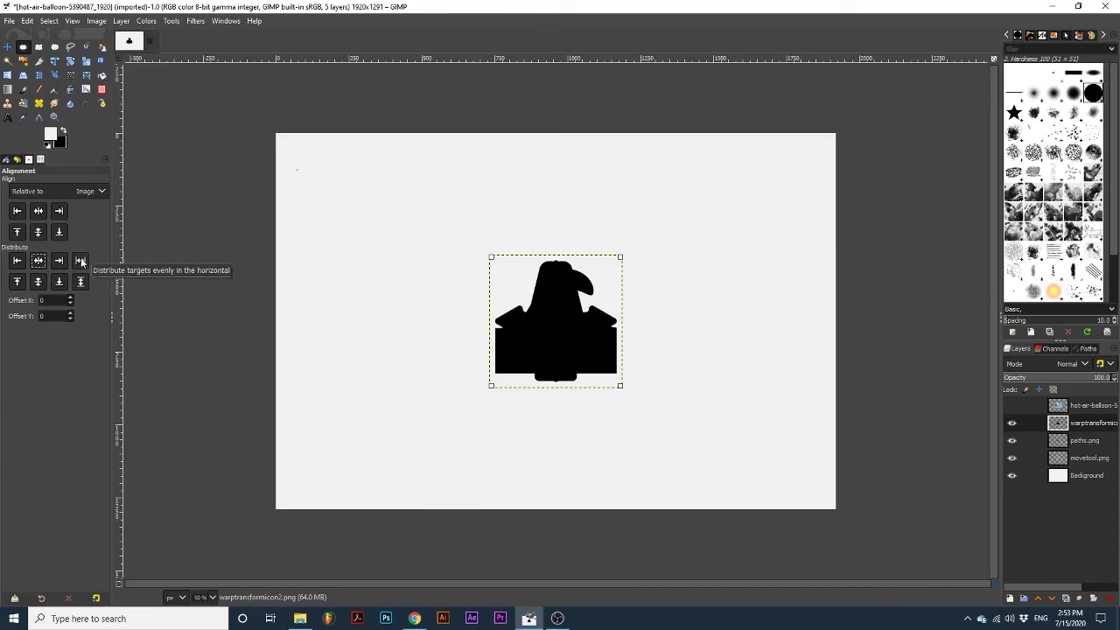
Spread the icons evenly across the width into one horizontal row at equal height.
click(81, 262)
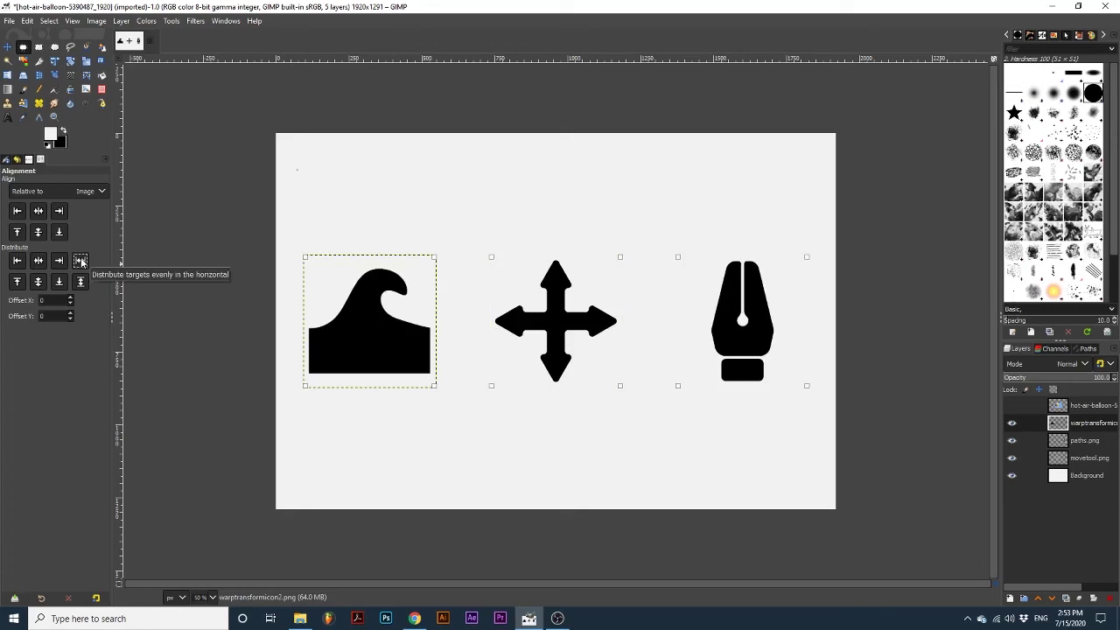
click(80, 281)
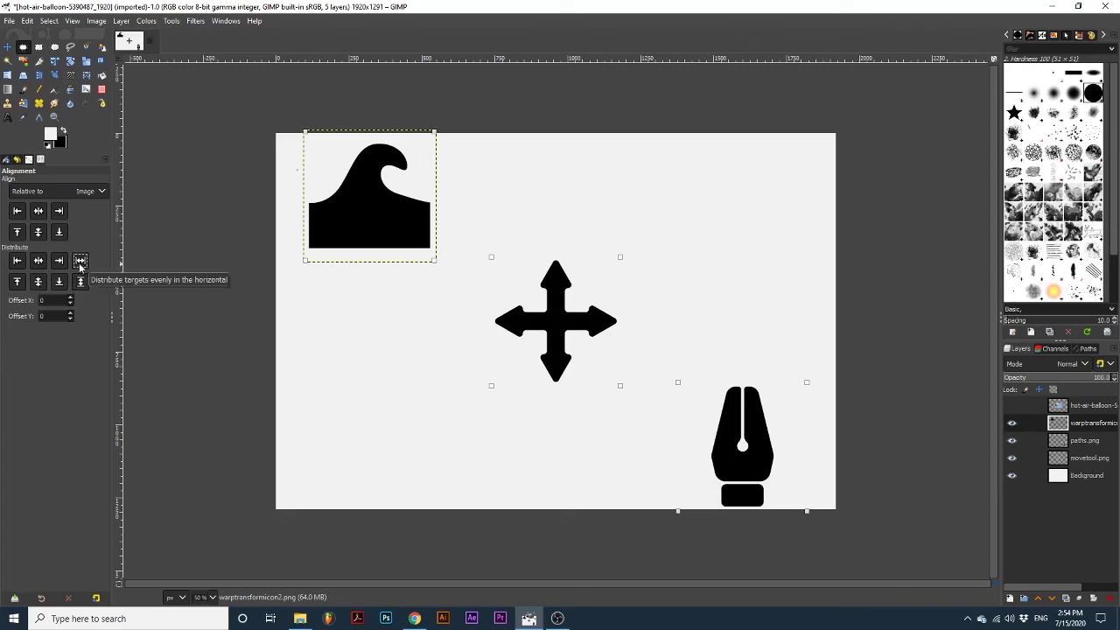
click(39, 281)
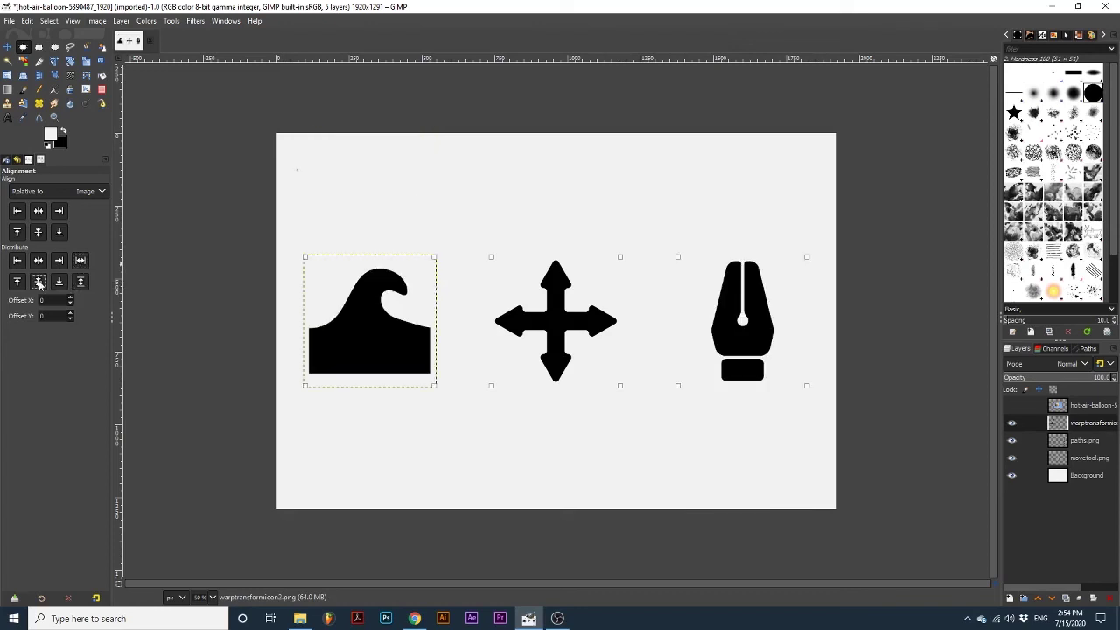
click(80, 282)
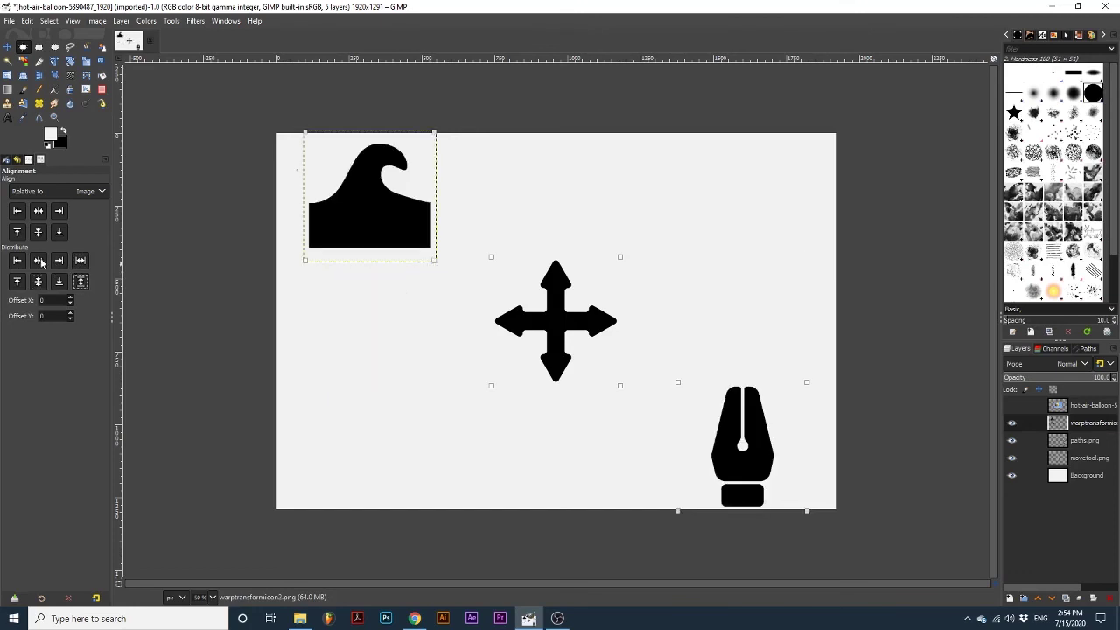
click(40, 260)
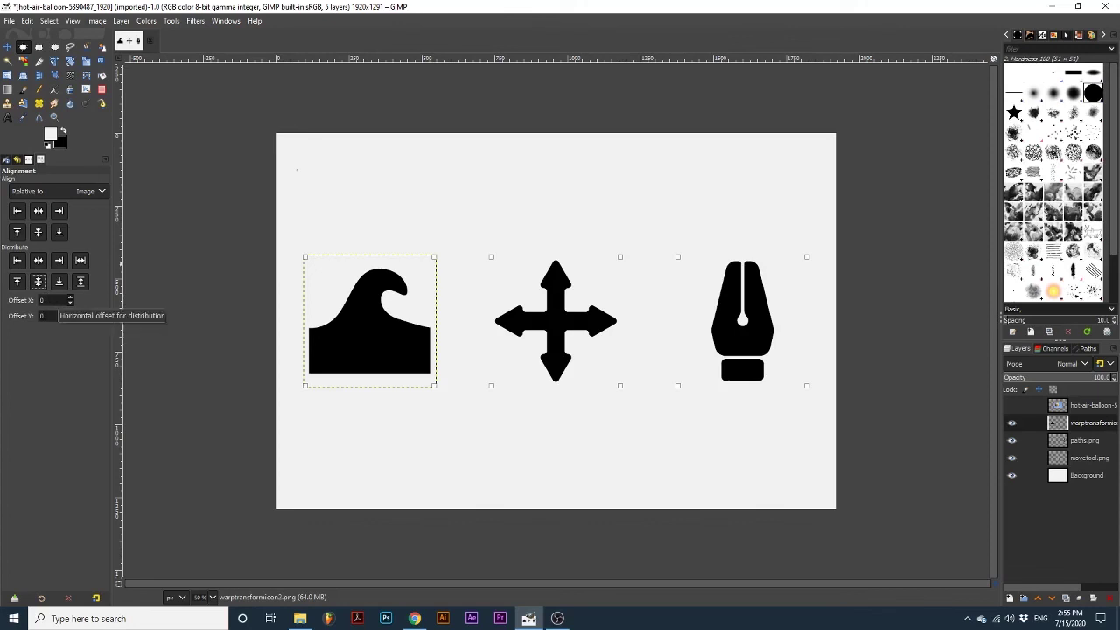
Distribute the icons horizontally using an Offset X of -100.
click(40, 300)
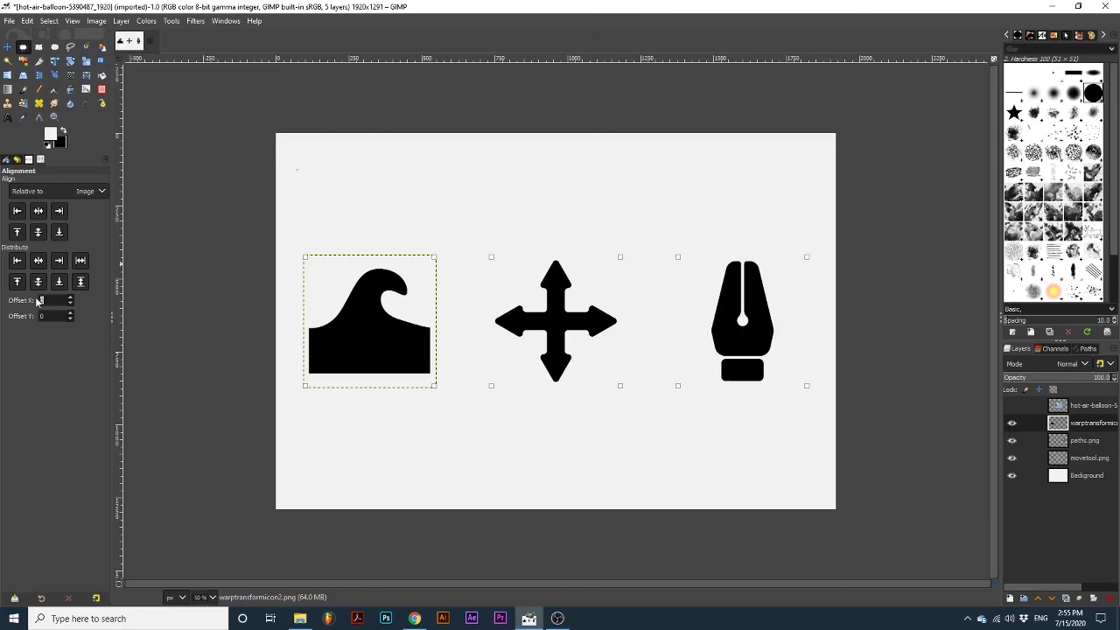
text(5)
click(81, 261)
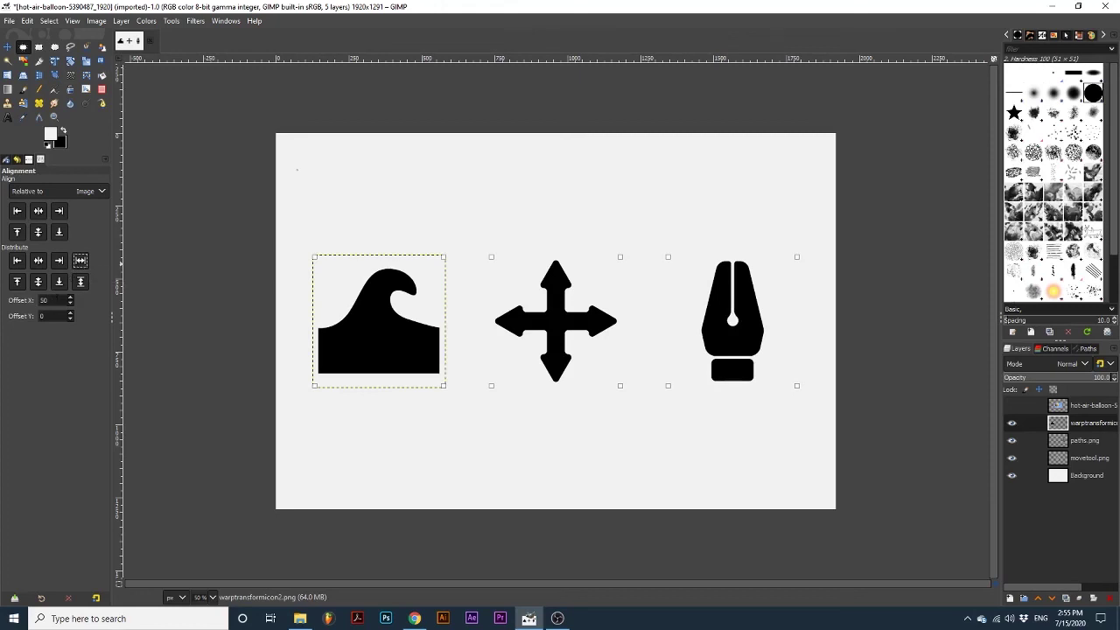
double_click(48, 300)
text(-100)
click(79, 262)
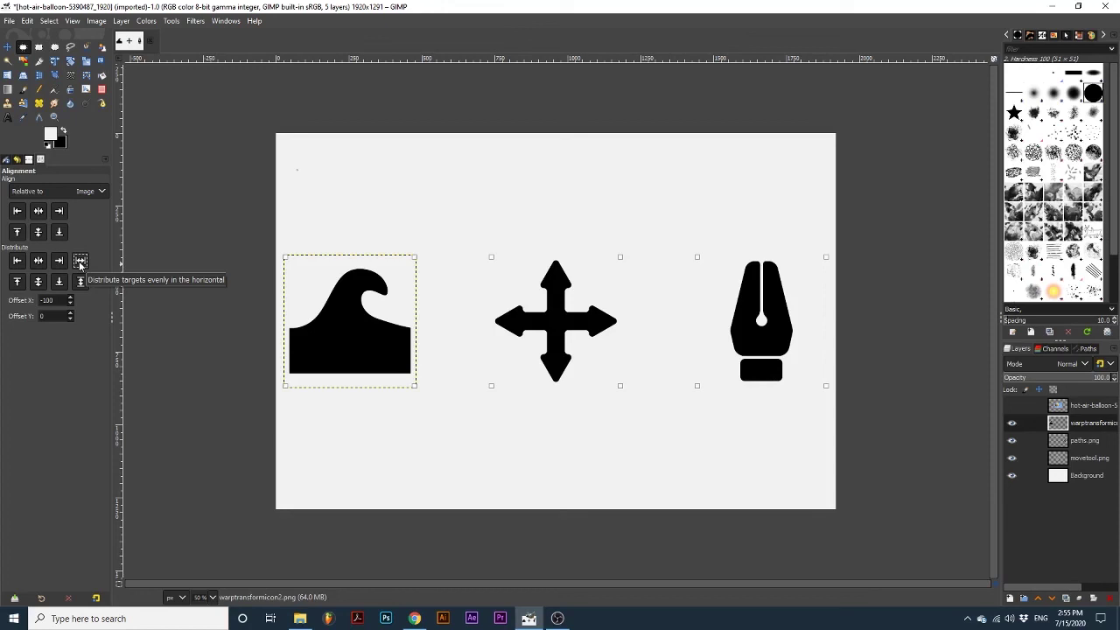
Change Offset X to 100 and redistribute the icons horizontally.
drag(53, 300, 33, 301)
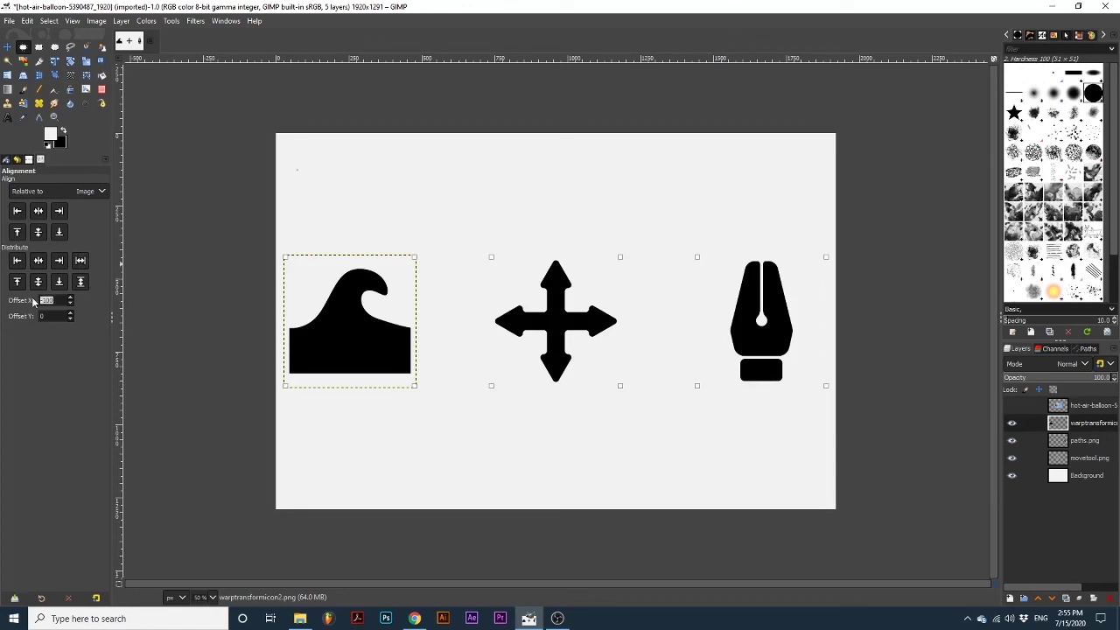
text(100)
click(77, 263)
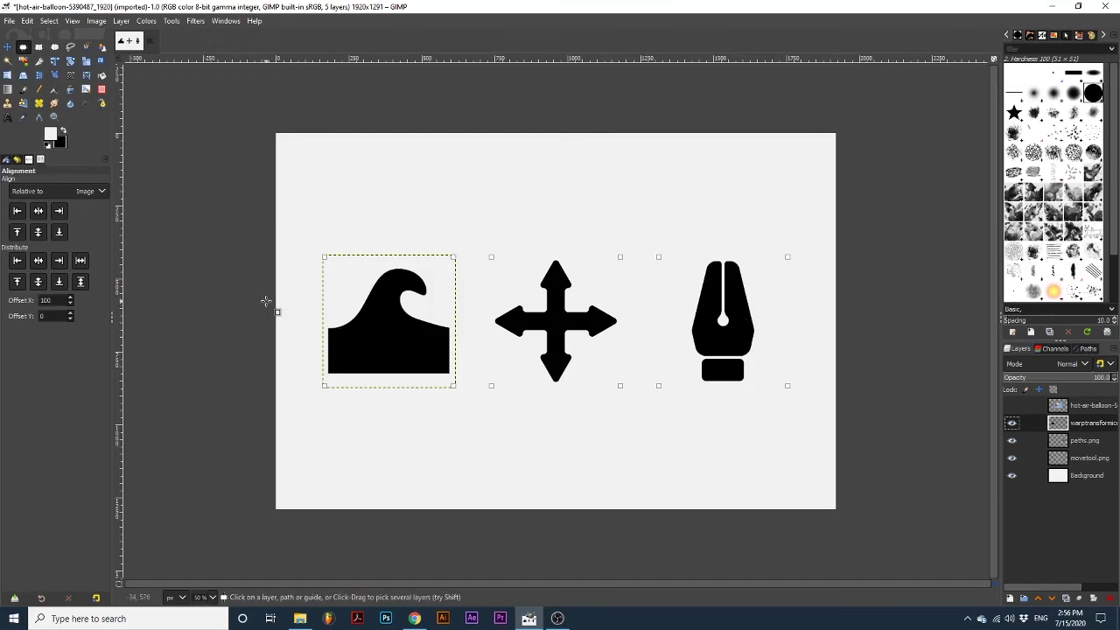
click(96, 192)
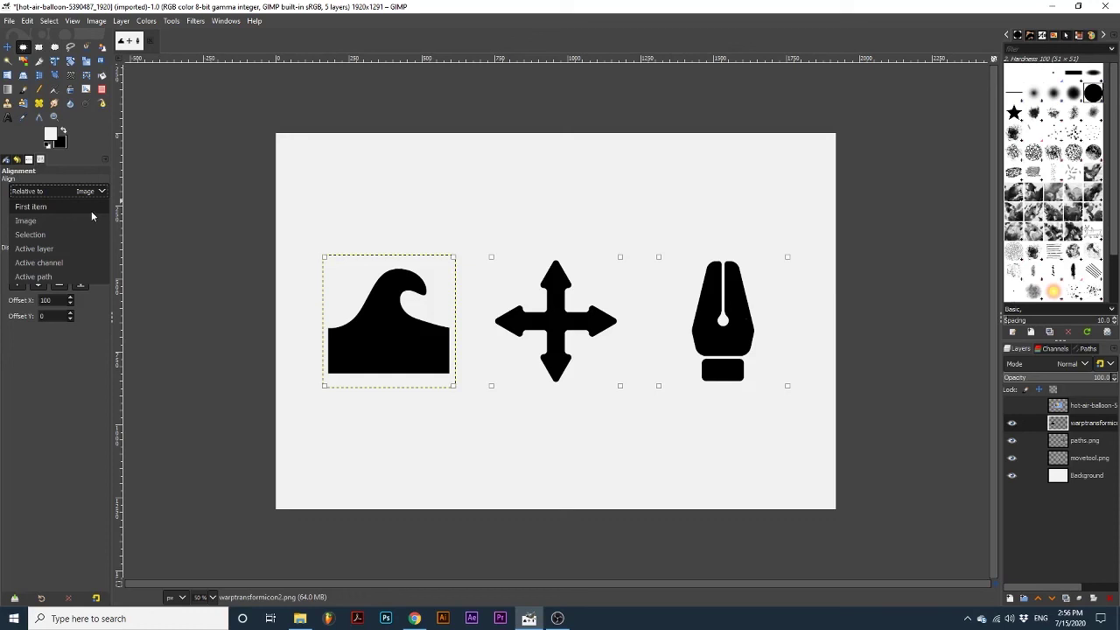
click(91, 211)
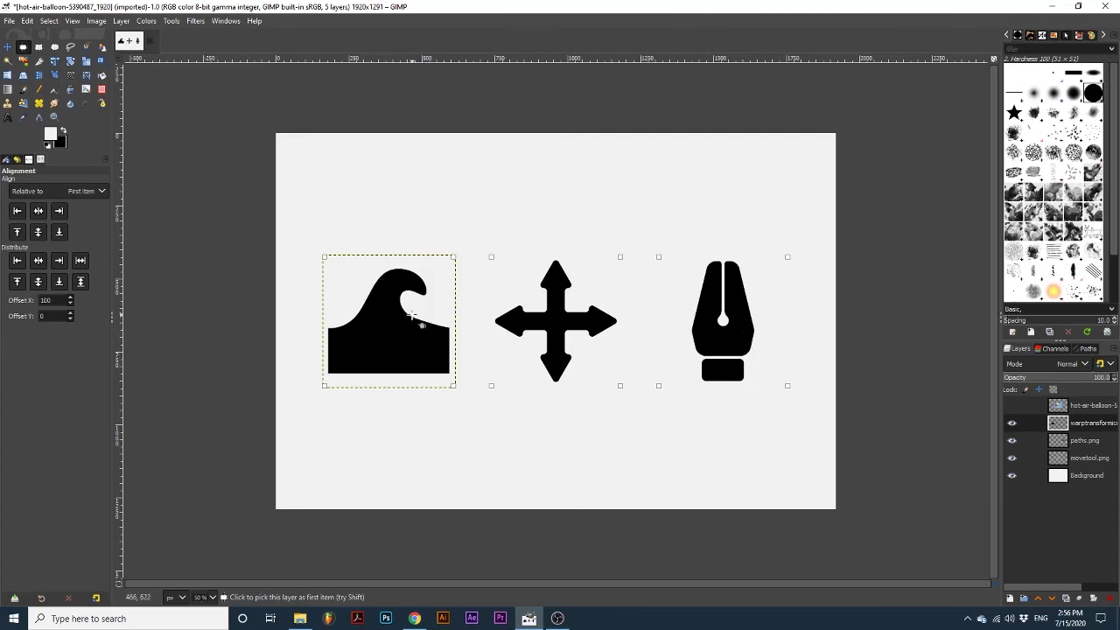
click(18, 211)
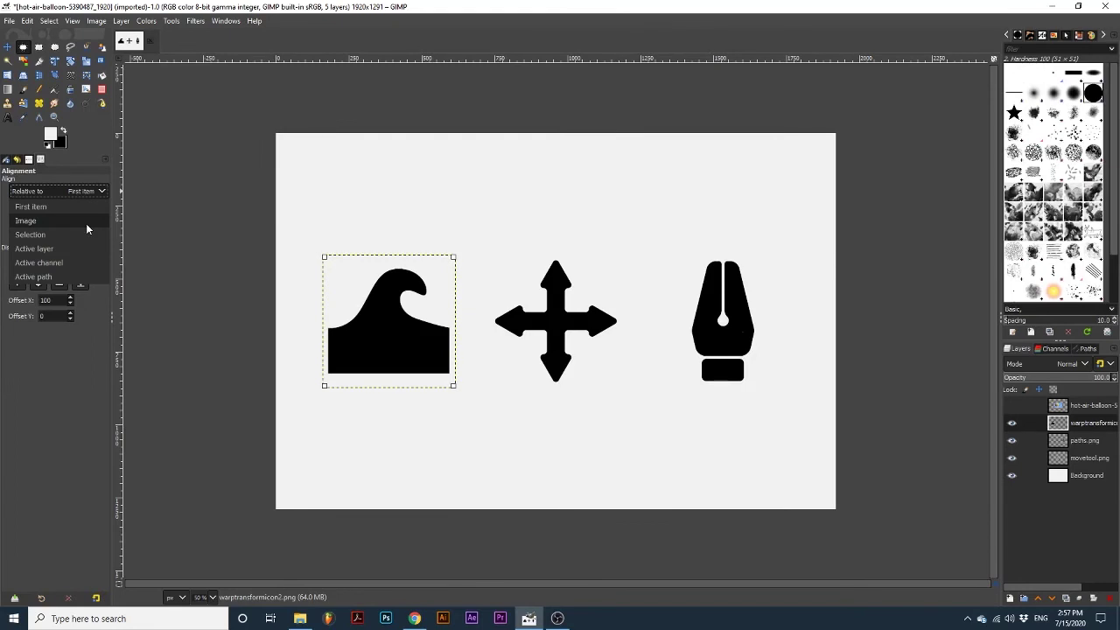
click(86, 223)
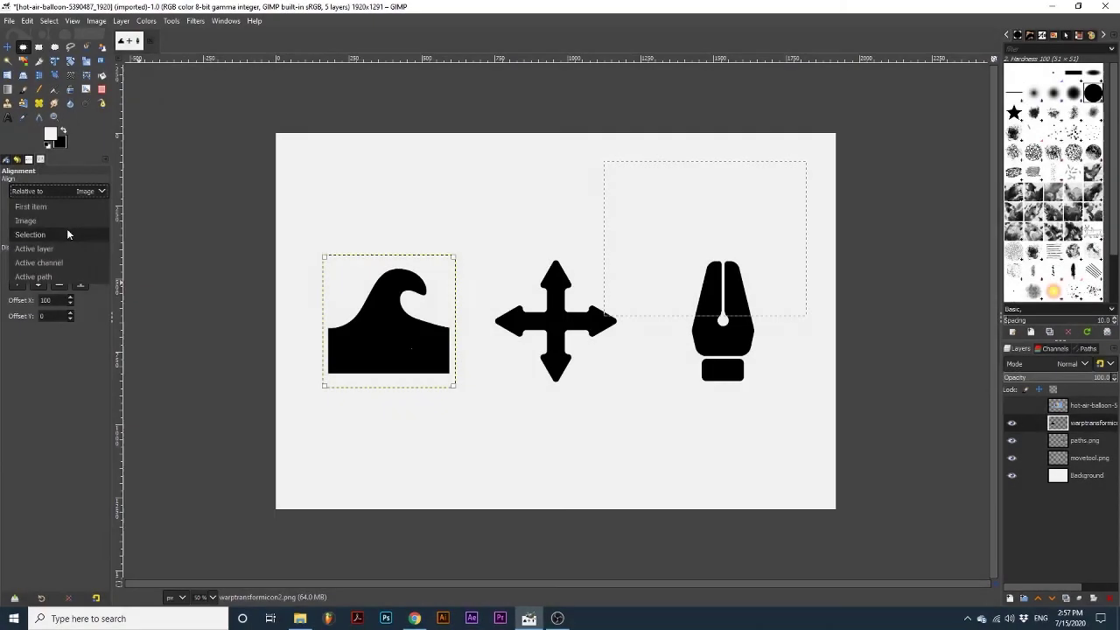
Align the wave's right and top edges relative to the selection.
click(67, 234)
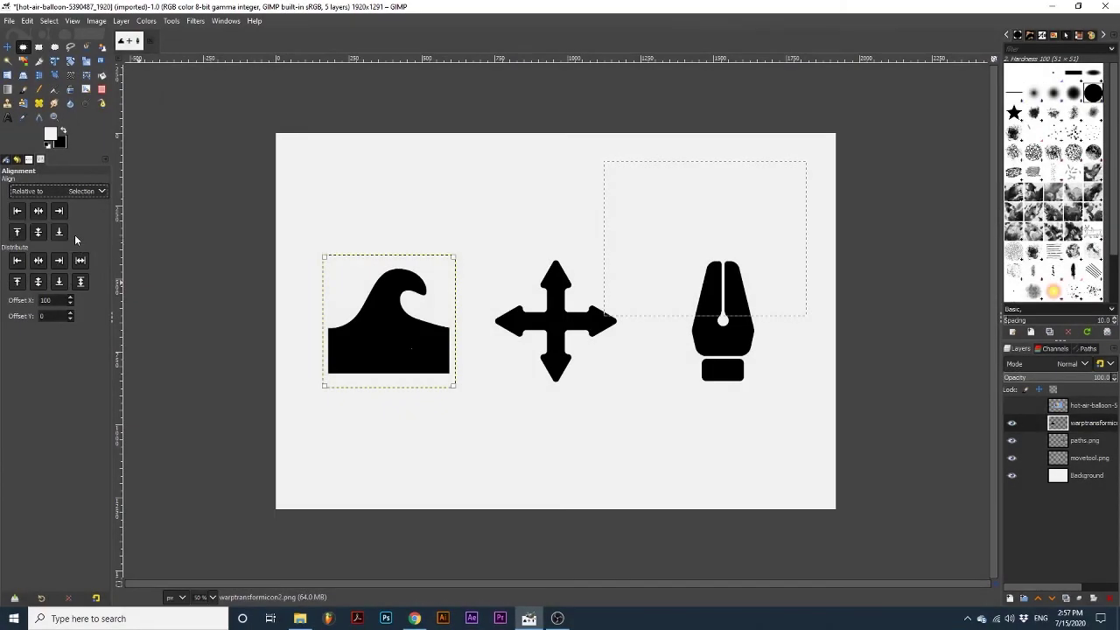
click(59, 211)
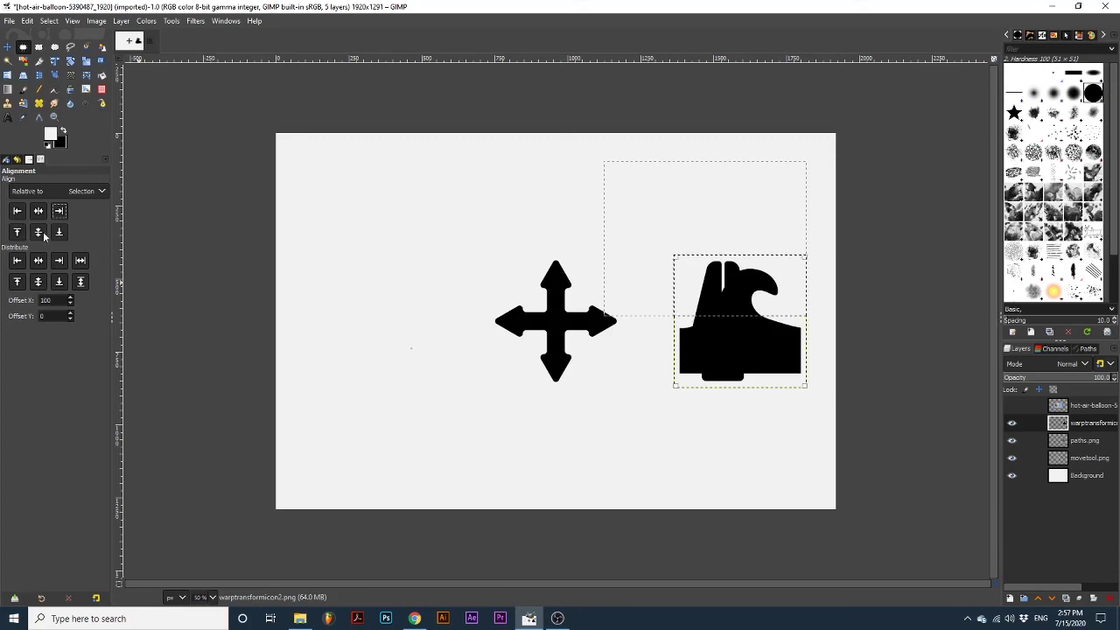
click(18, 232)
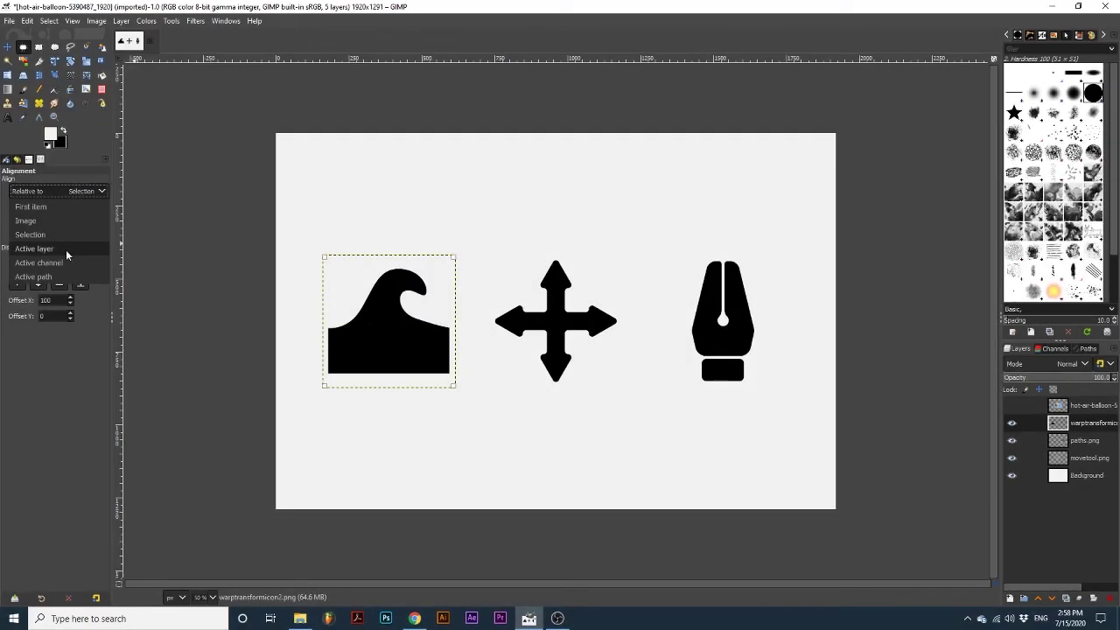
Align the wave right, left and centre on the active balloon layer, then choose Active channel.
click(66, 249)
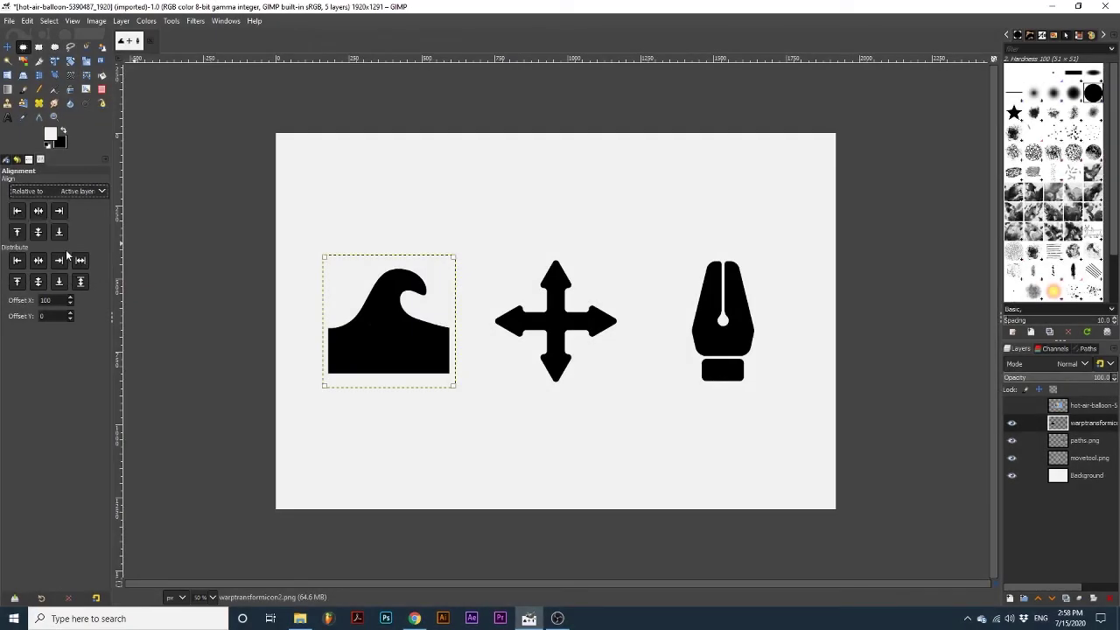
click(1061, 408)
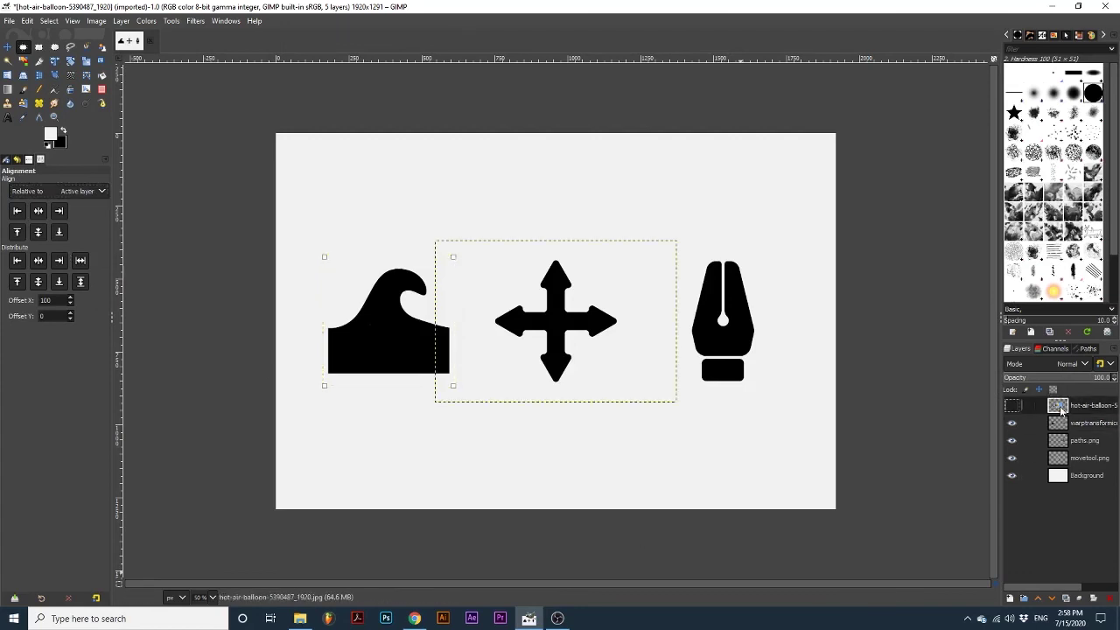
click(59, 210)
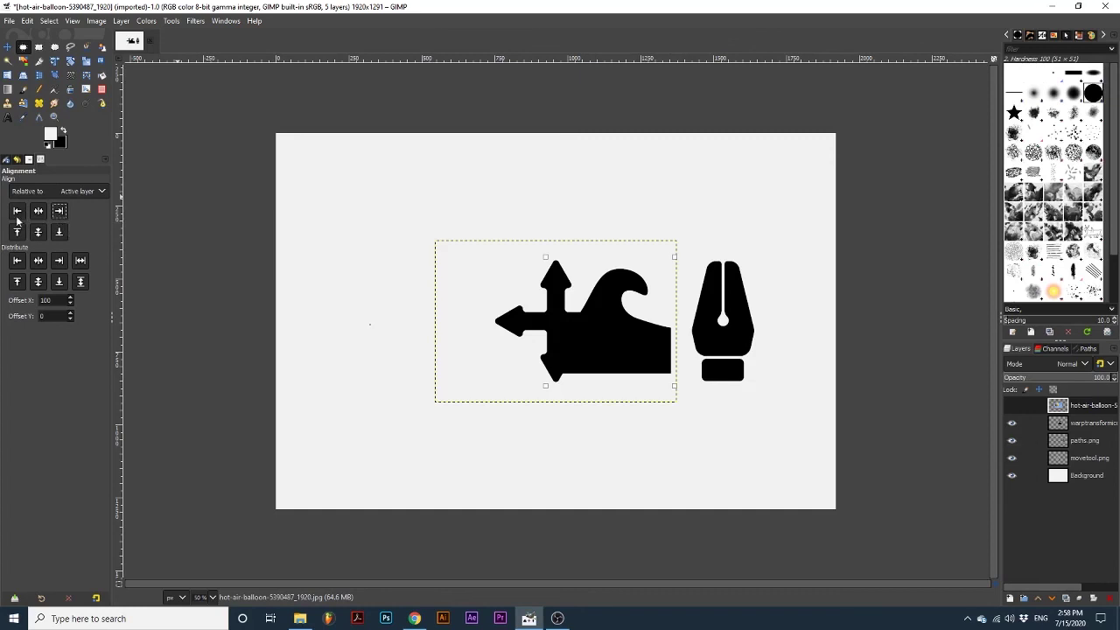
click(17, 214)
click(38, 211)
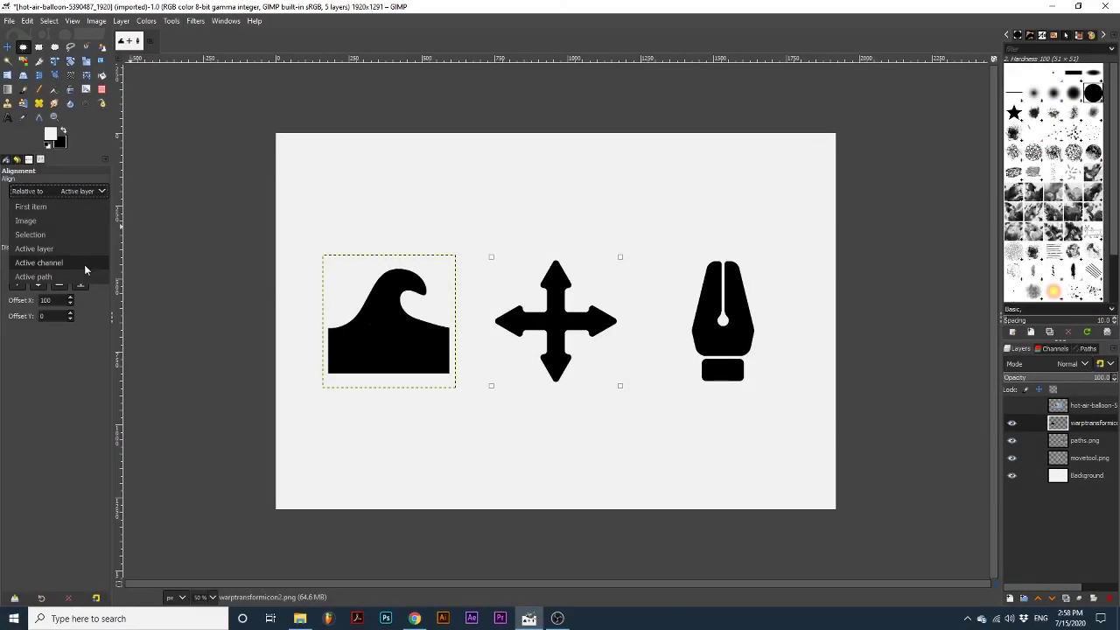
click(85, 264)
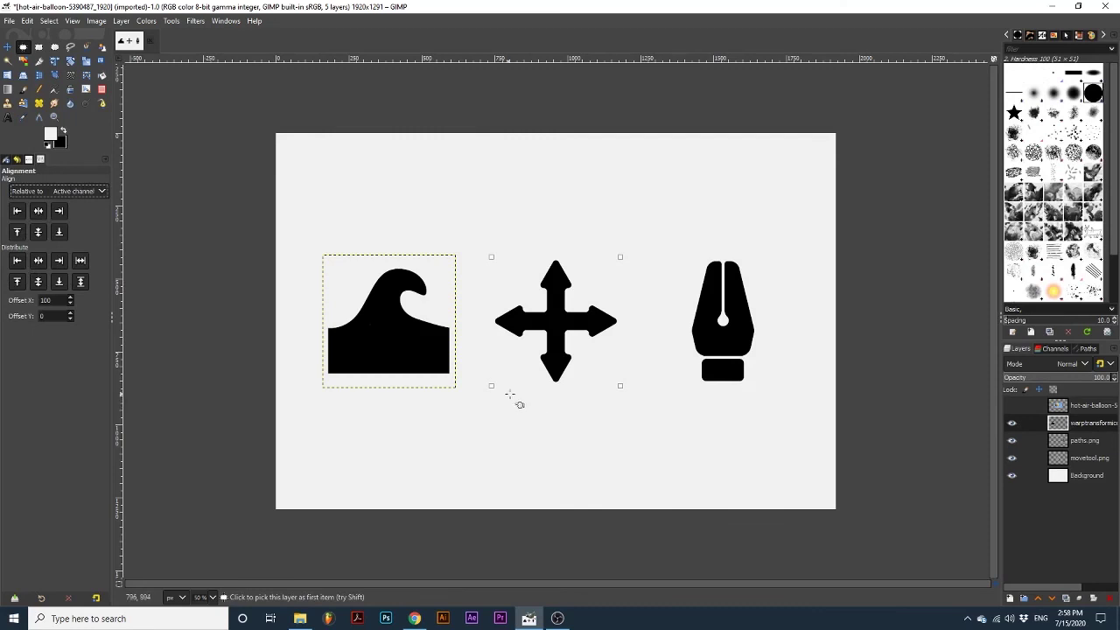
Set Relative to Active path, show the Unnamed path, and centre the cross on it both ways.
click(1041, 349)
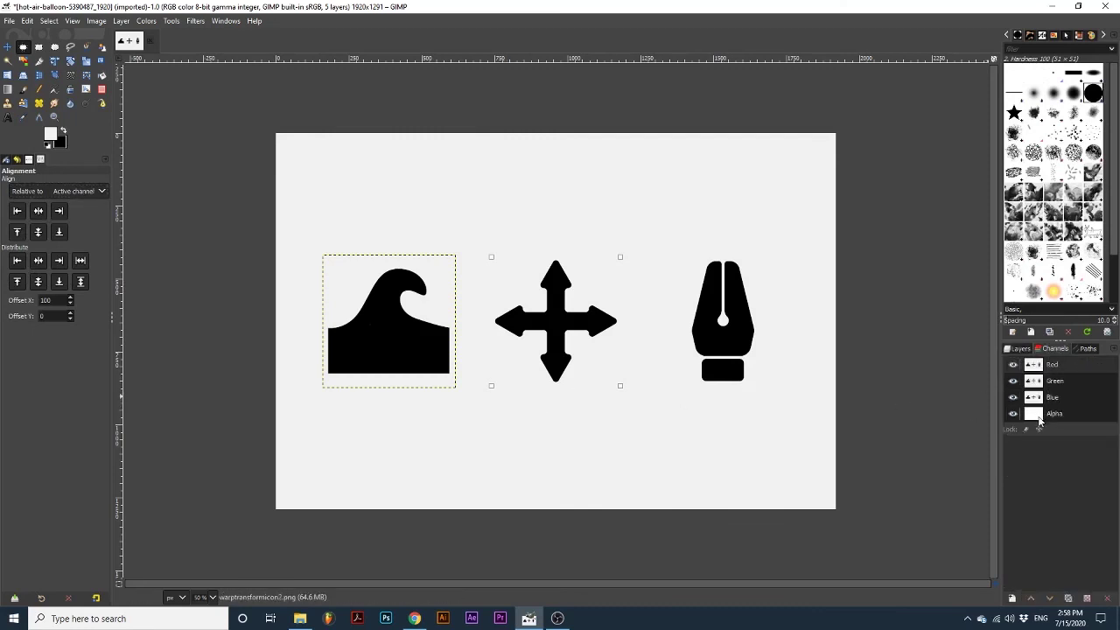
click(1017, 348)
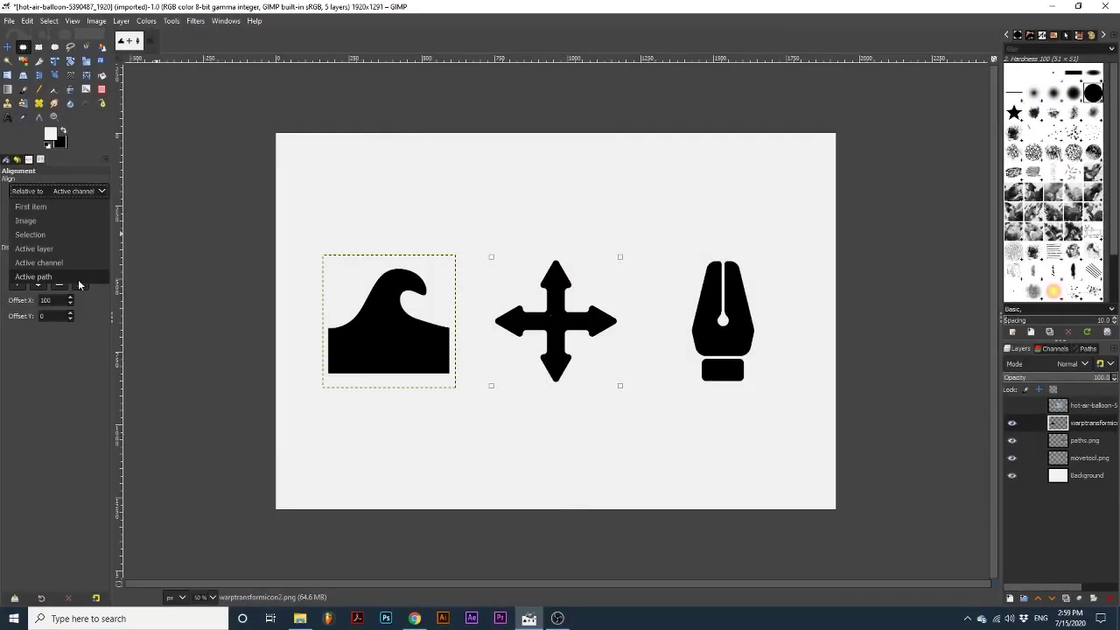
click(78, 278)
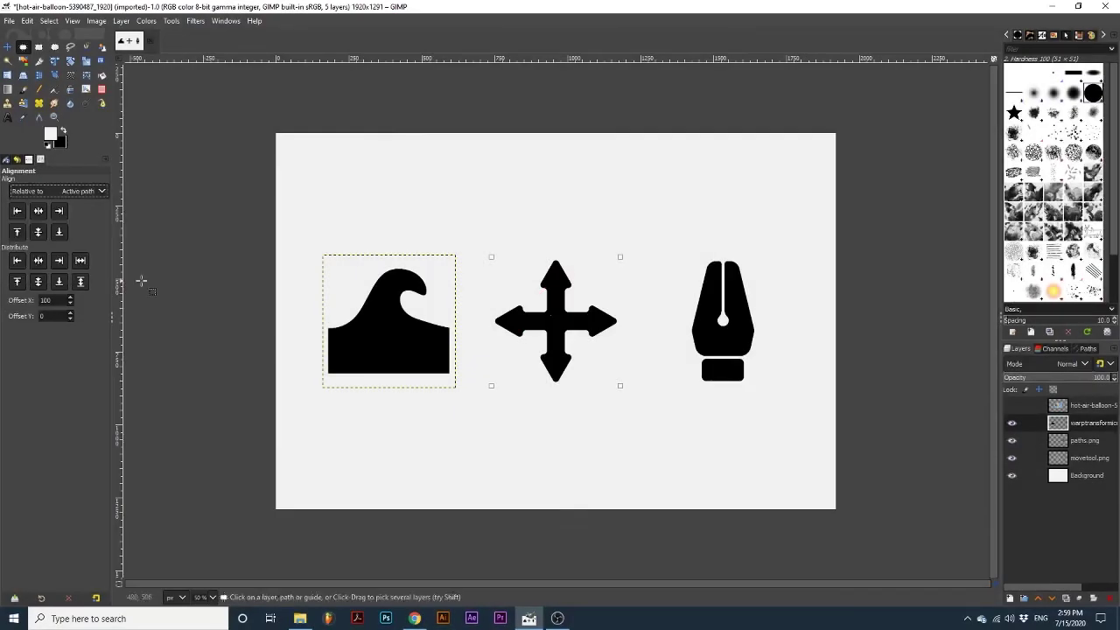
click(1086, 349)
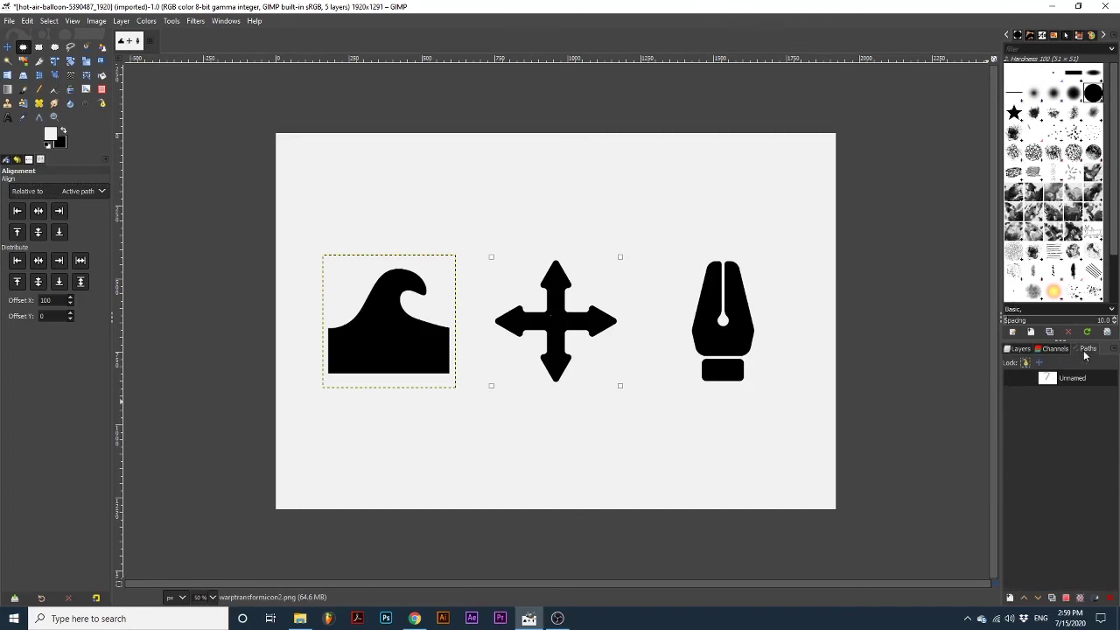
click(1012, 379)
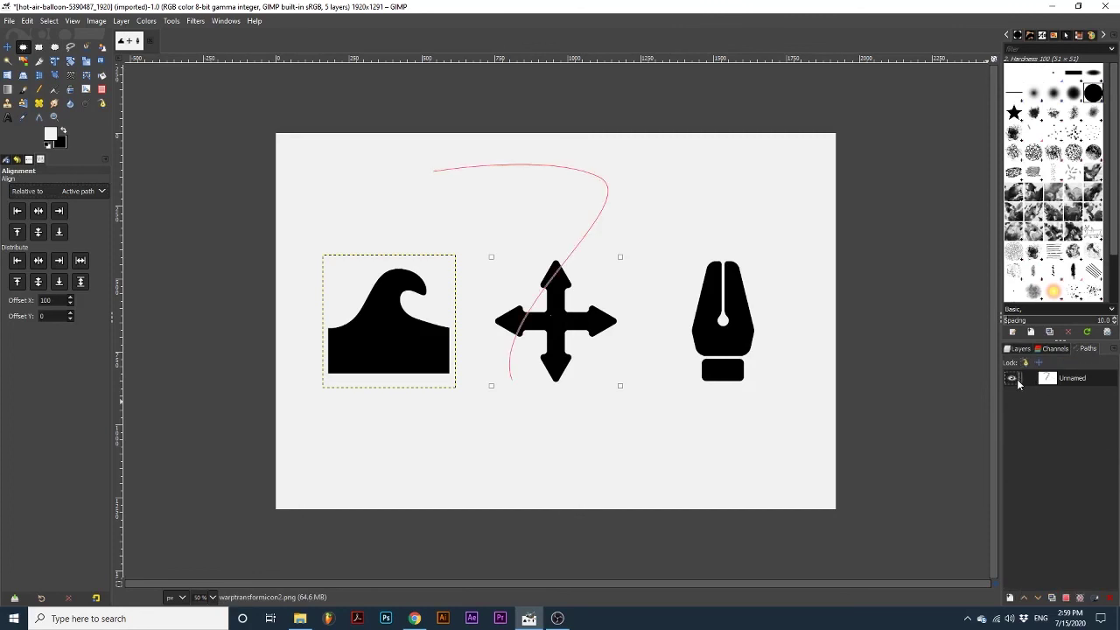
click(37, 211)
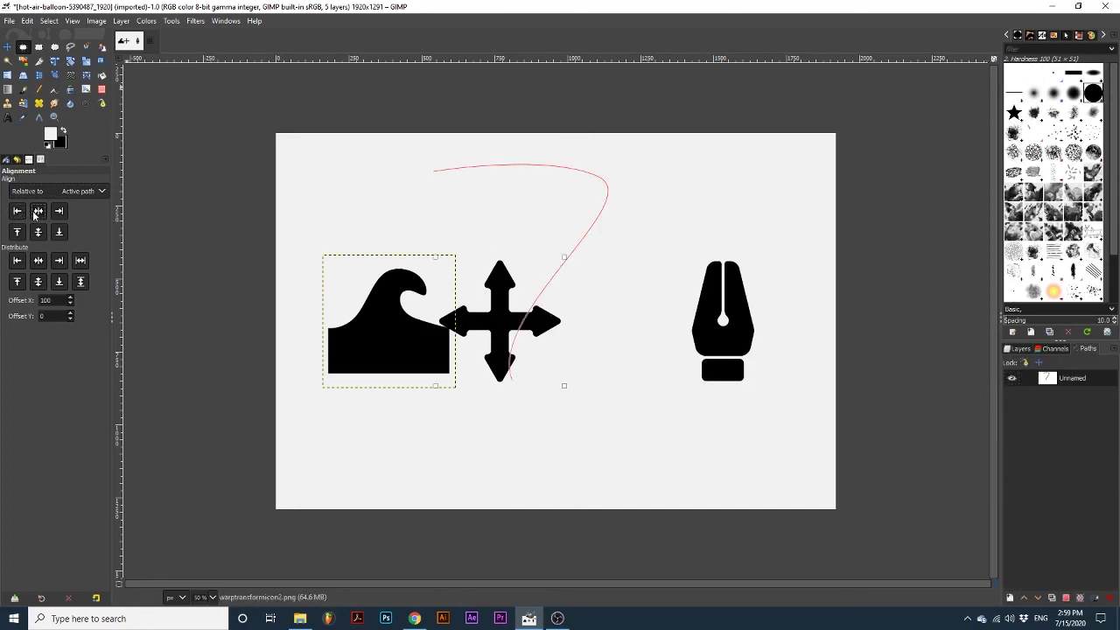
click(41, 238)
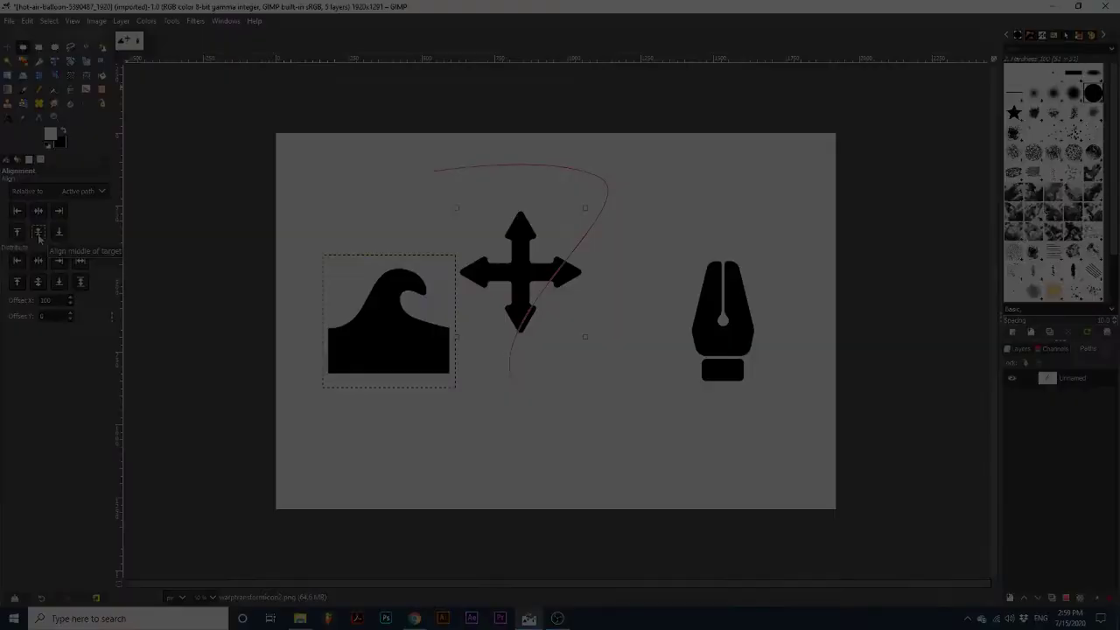